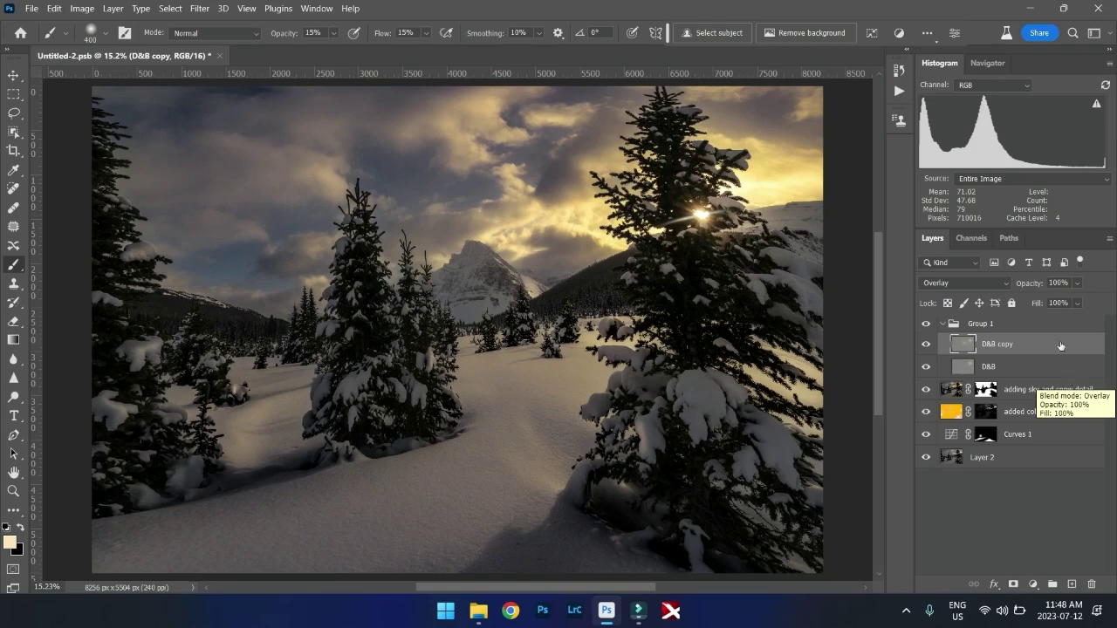
Select Group 1 at the top of the Layers panel as the working layer
{"action": "left_click", "coordinate": [1036, 325]}
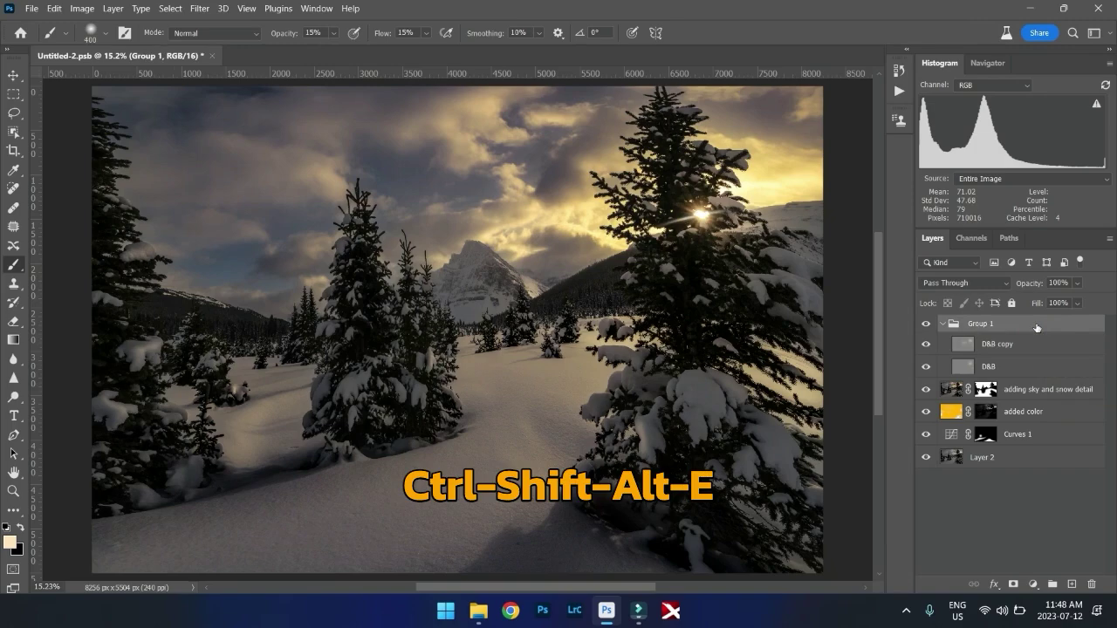
Stamp all visible layers with Ctrl+Shift+Alt+E and rename the new layer 'orton'
{"action": "key", "text": "ctrl+shift+alt+e"}
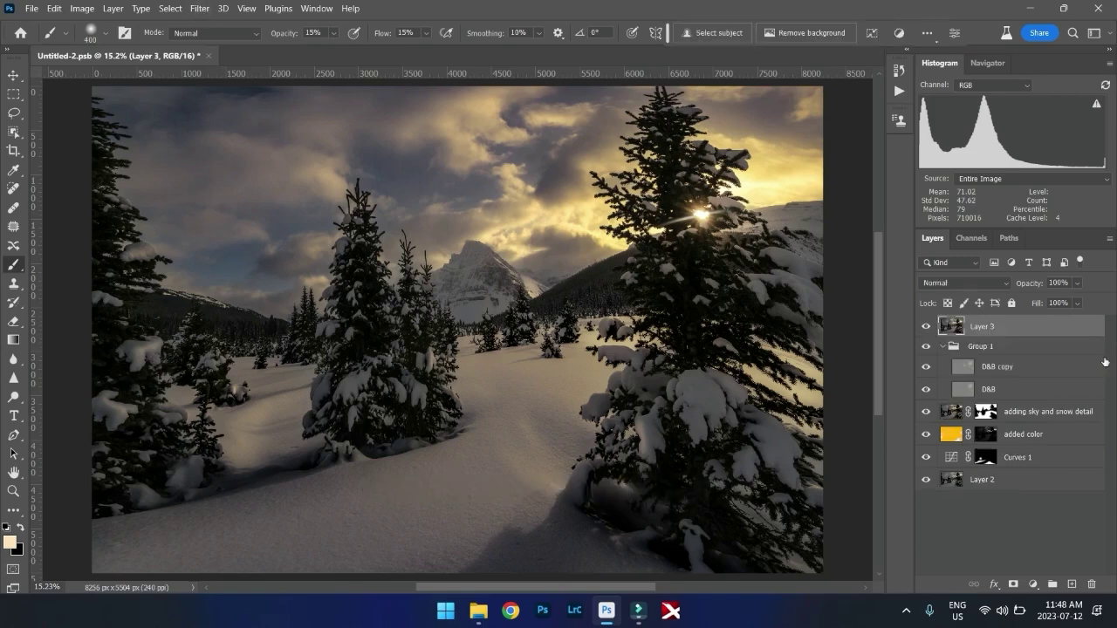
{"action": "double_click", "coordinate": [981, 326]}
{"action": "type", "text": "orton"}
{"action": "key", "text": "Return"}
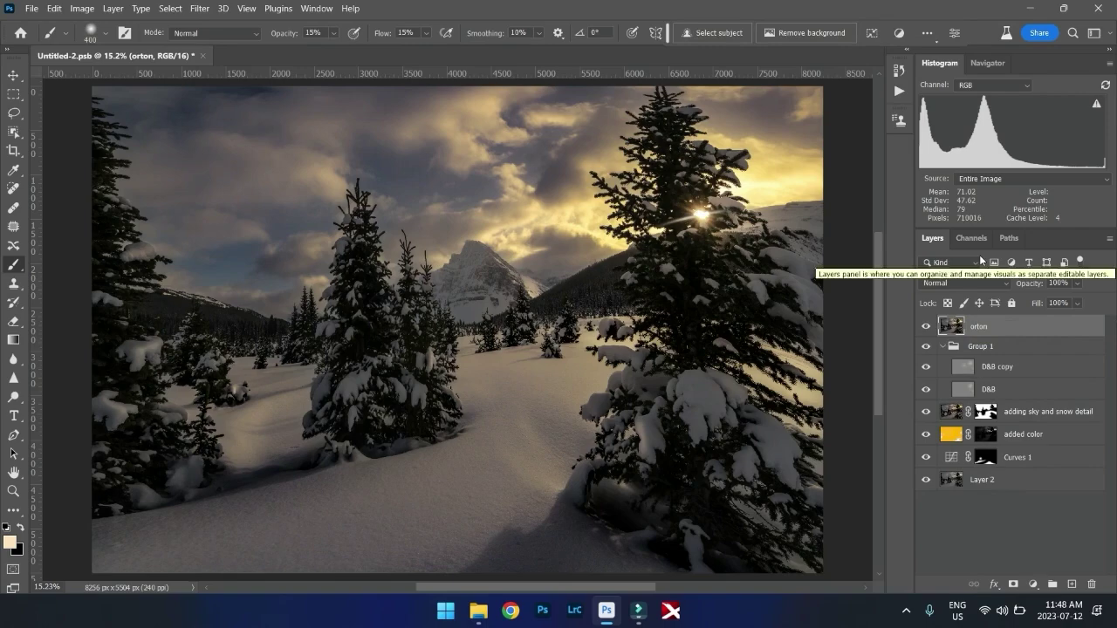
Apply a Gaussian Blur with a radius of about 101.4 pixels to the orton layer
{"action": "left_click", "coordinate": [200, 8]}
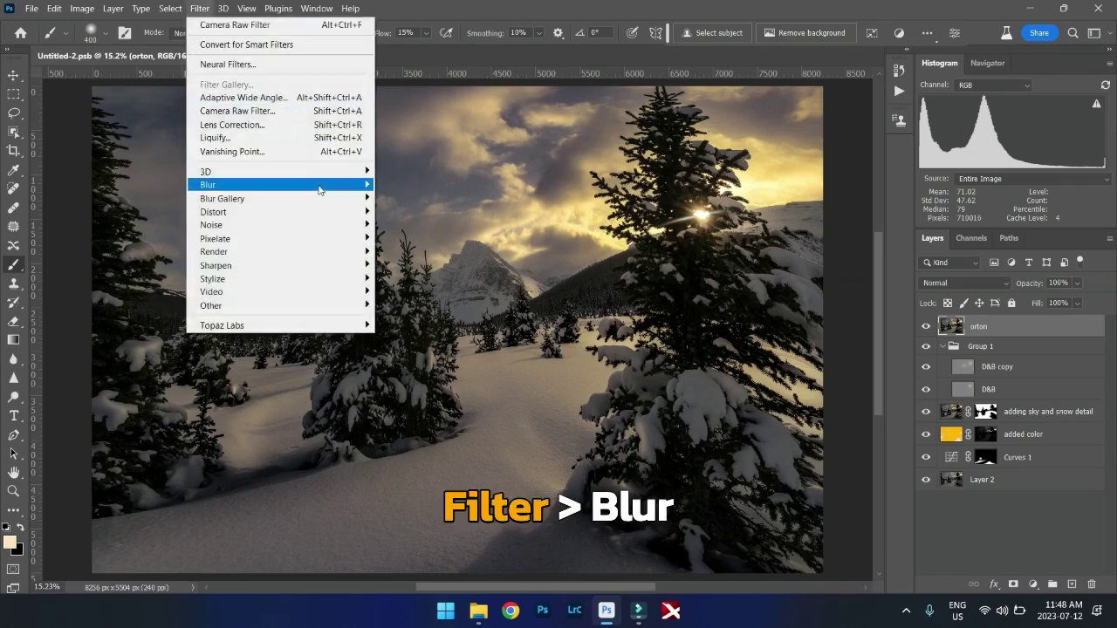
{"action": "mouse_move", "coordinate": [218, 185]}
{"action": "left_click", "coordinate": [412, 238]}
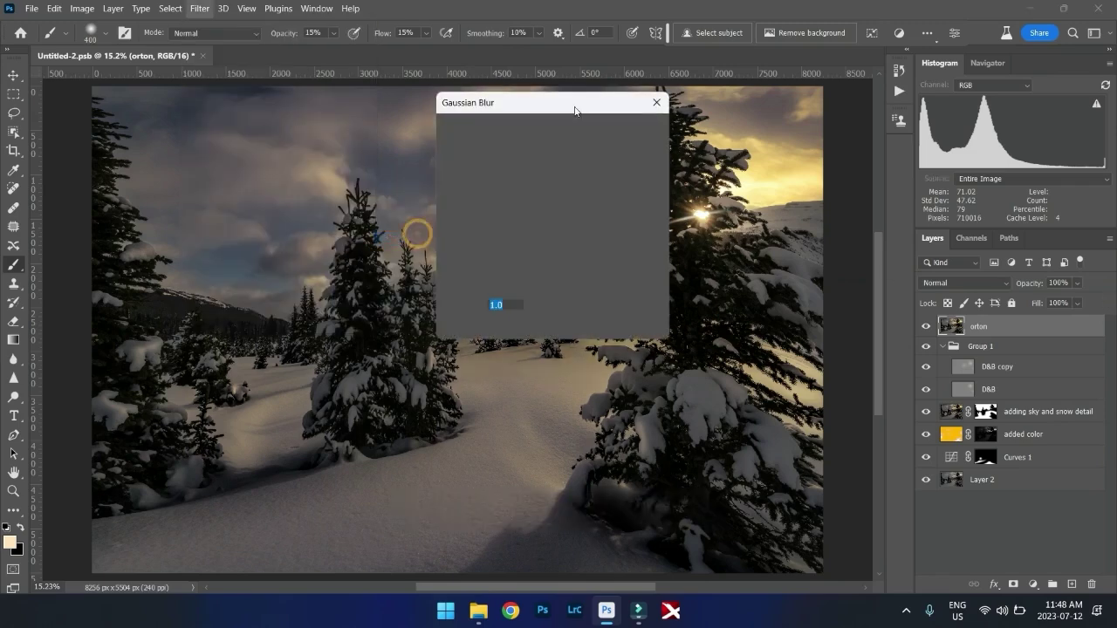
{"action": "left_click_drag", "start_coordinate": [536, 101], "coordinate": [900, 259]}
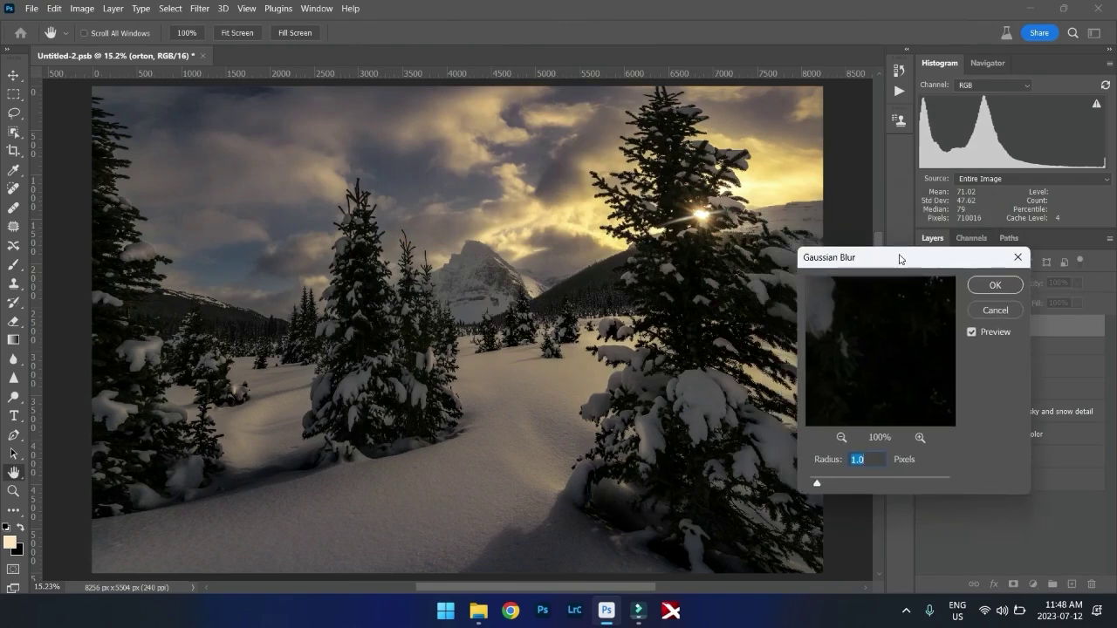
{"action": "left_click", "coordinate": [890, 481]}
{"action": "left_click_drag", "start_coordinate": [890, 481], "coordinate": [902, 481]}
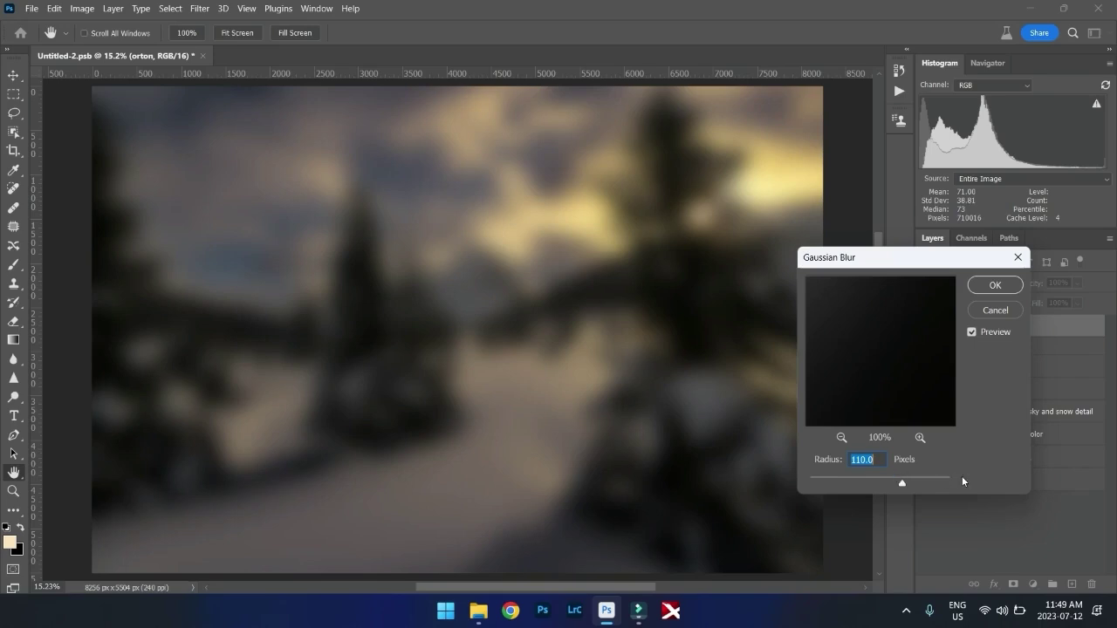
{"action": "left_click", "coordinate": [938, 482]}
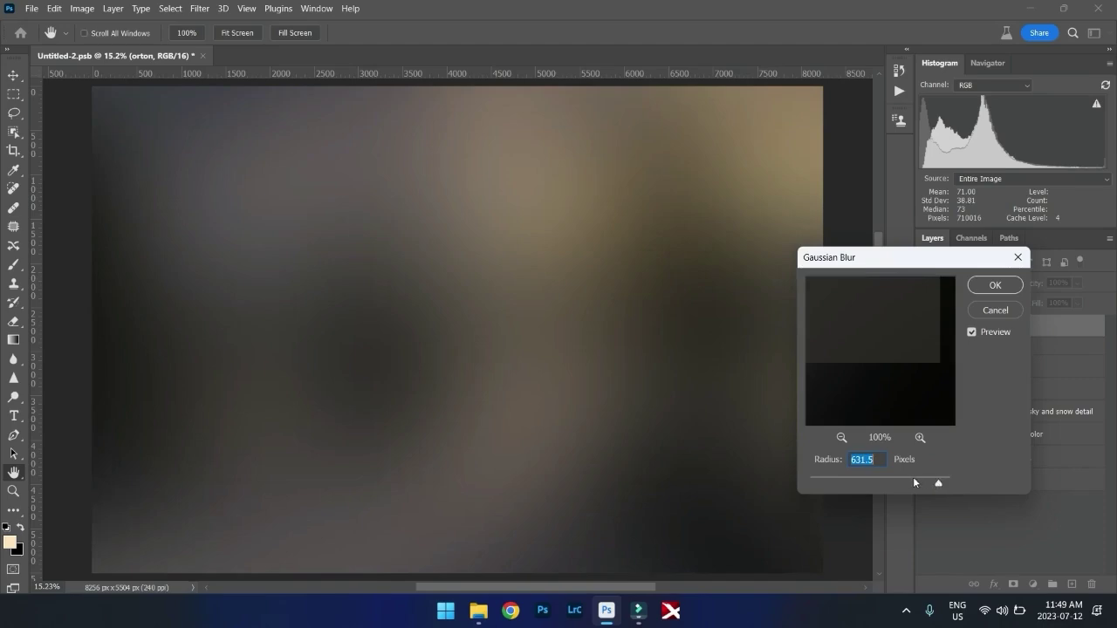
{"action": "left_click", "coordinate": [914, 482]}
{"action": "left_click", "coordinate": [911, 483]}
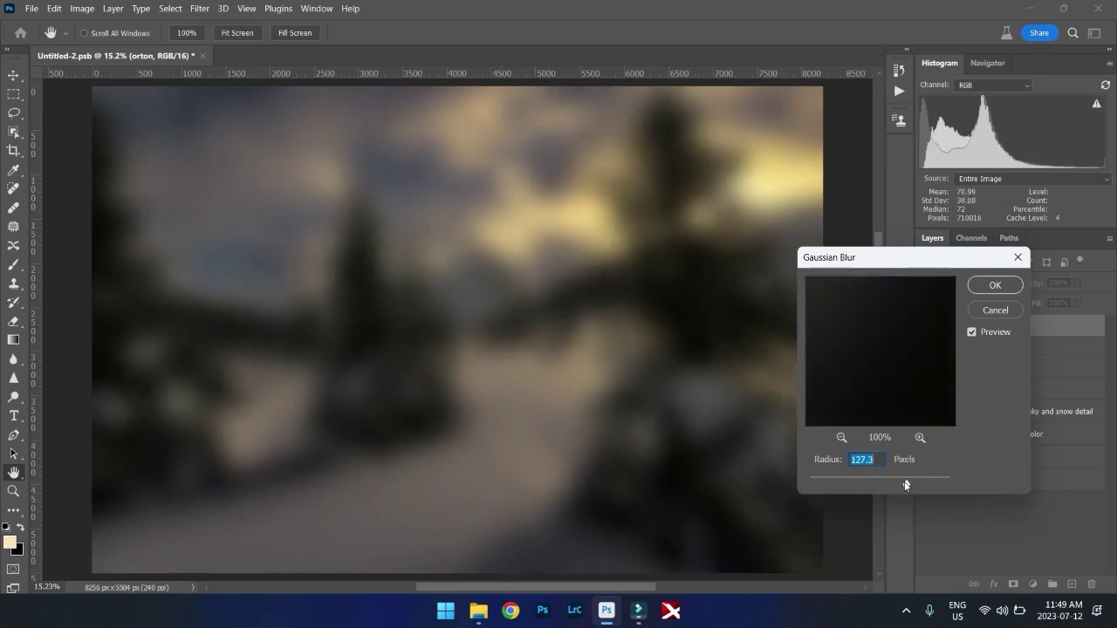
{"action": "left_click_drag", "start_coordinate": [905, 482], "coordinate": [898, 480]}
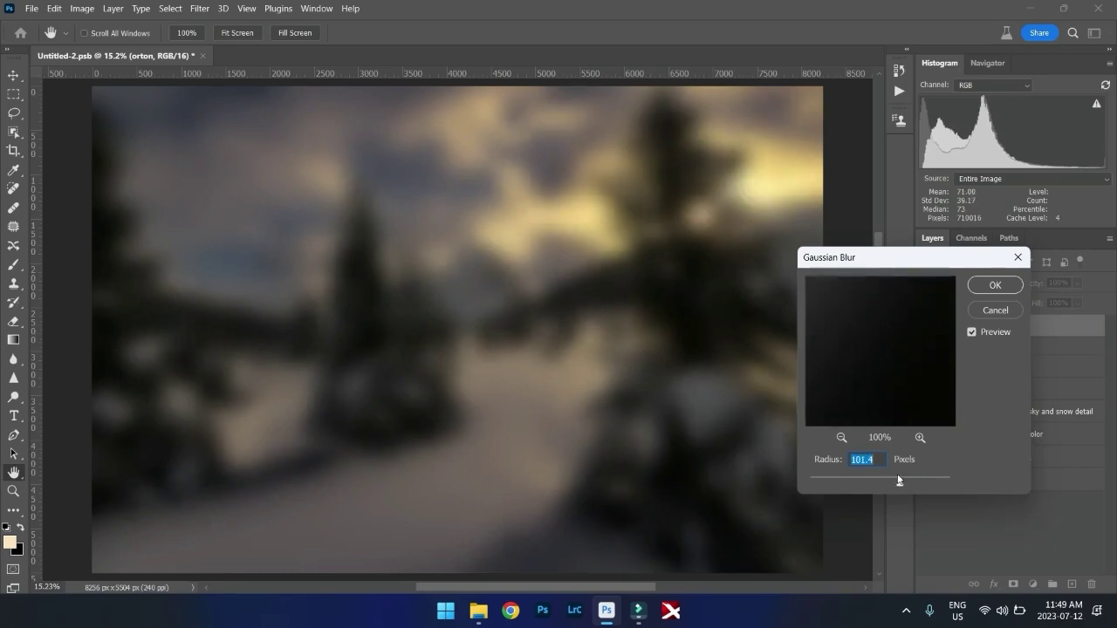
{"action": "left_click", "coordinate": [990, 286]}
{"action": "key", "text": "b"}
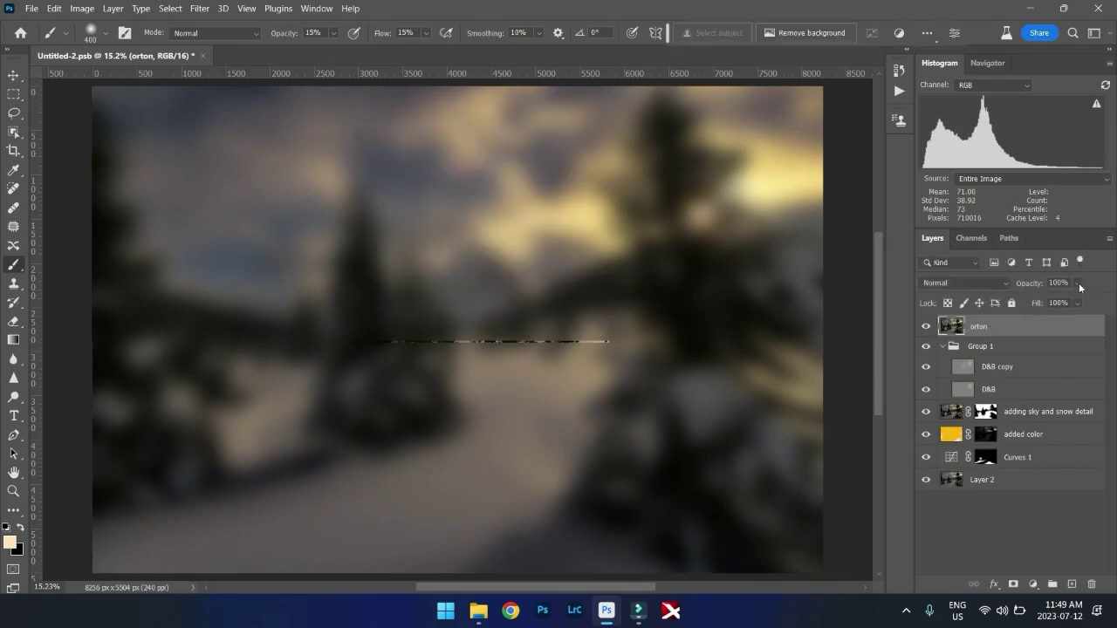
{"action": "left_click", "coordinate": [1079, 283]}
{"action": "left_click", "coordinate": [1032, 299]}
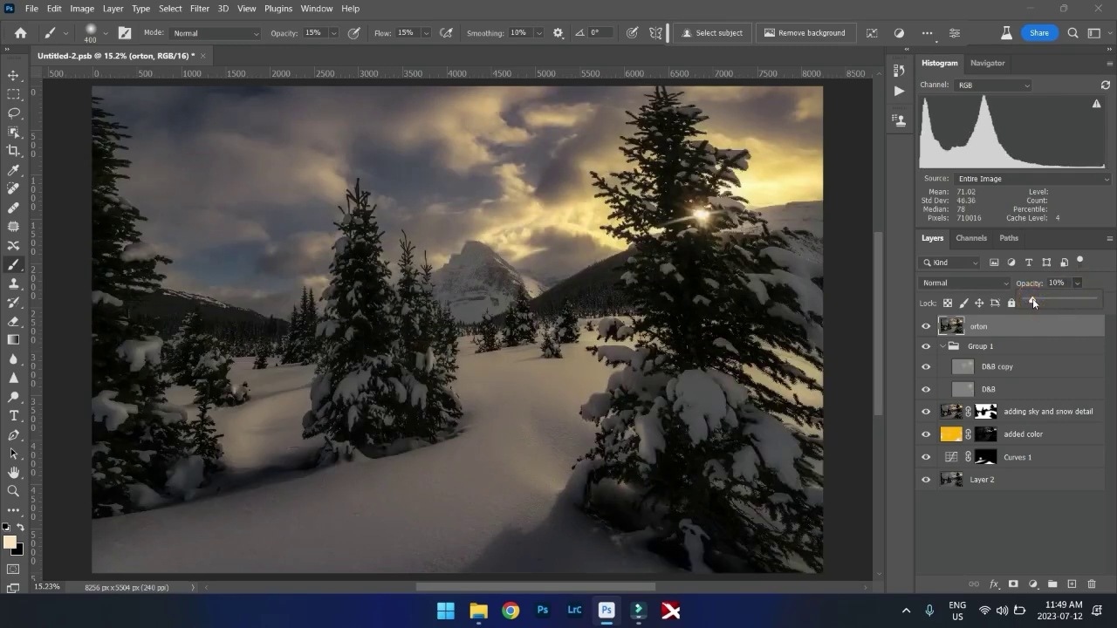
{"action": "left_click_drag", "start_coordinate": [1032, 298], "coordinate": [1030, 299]}
{"action": "left_click", "coordinate": [1032, 322]}
{"action": "left_click_drag", "start_coordinate": [1077, 282], "coordinate": [1115, 298]}
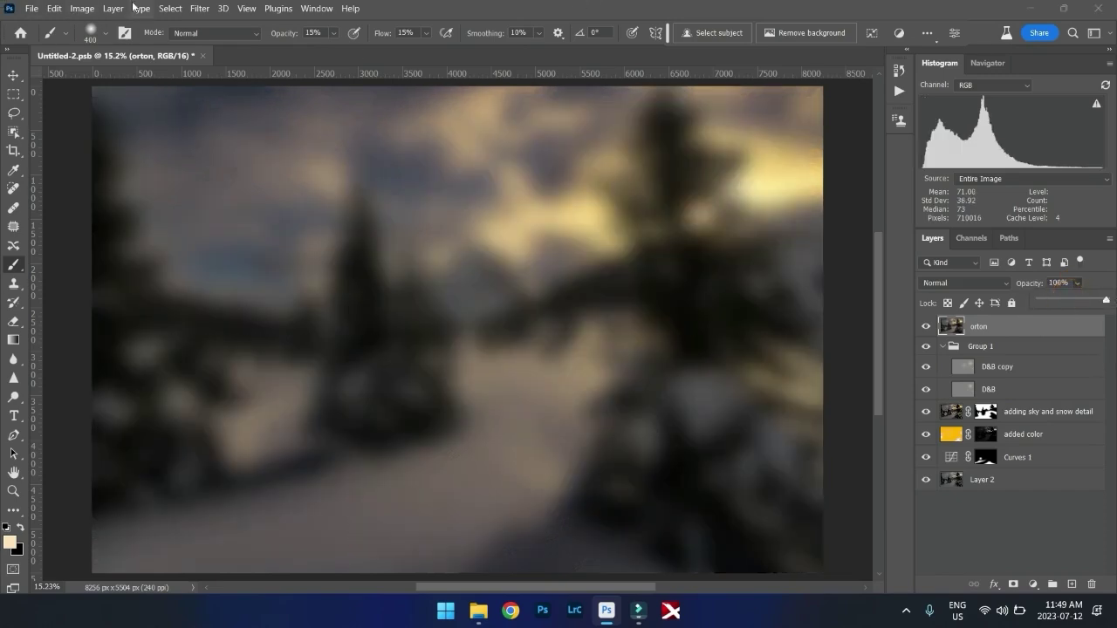
Run Filter > Camera Raw Filter on the blurred orton layer
{"action": "left_click", "coordinate": [190, 10]}
{"action": "left_click", "coordinate": [193, 9]}
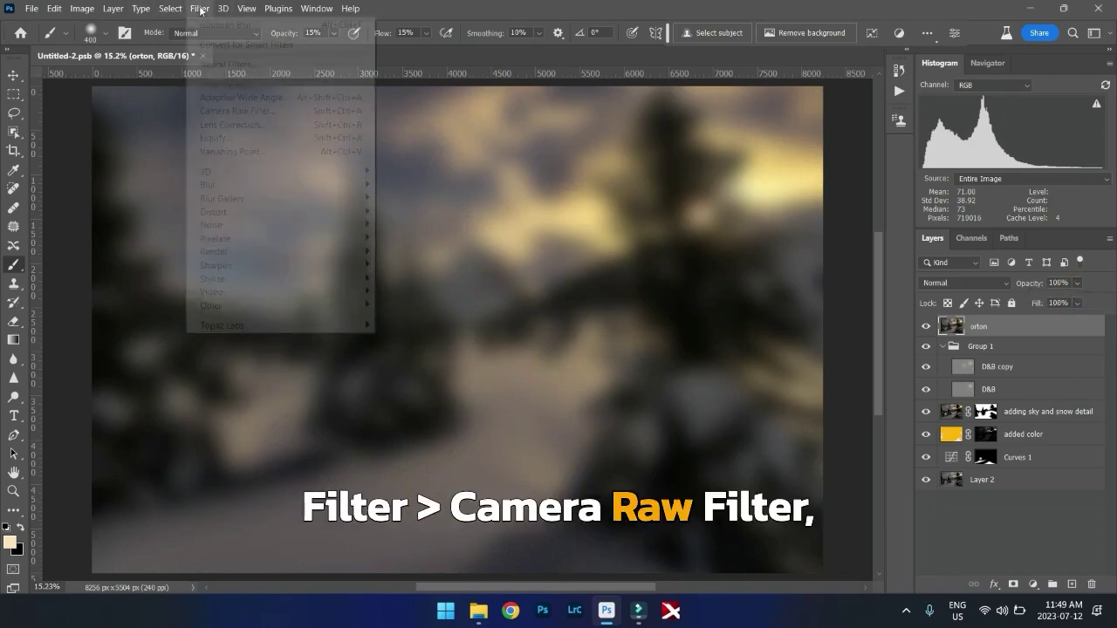
{"action": "left_click", "coordinate": [280, 120]}
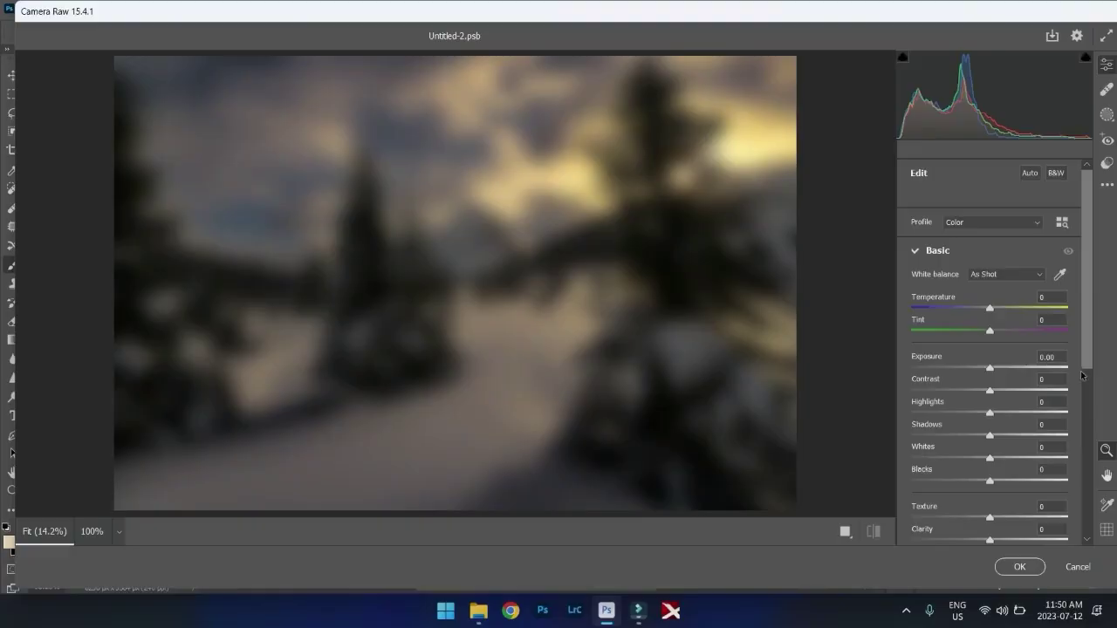
Tint the Color Grading highlights toward warm orange and set Balance to +68
{"action": "left_click_drag", "start_coordinate": [1084, 343], "coordinate": [1087, 476]}
{"action": "left_click", "coordinate": [912, 461]}
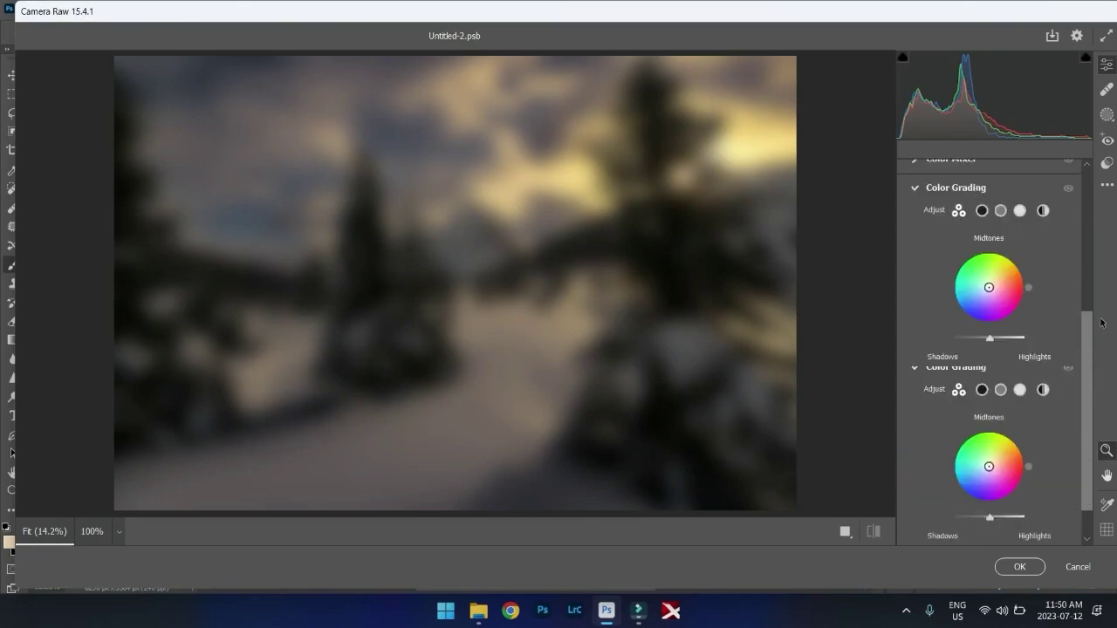
{"action": "left_click_drag", "start_coordinate": [1035, 406], "coordinate": [1056, 386]}
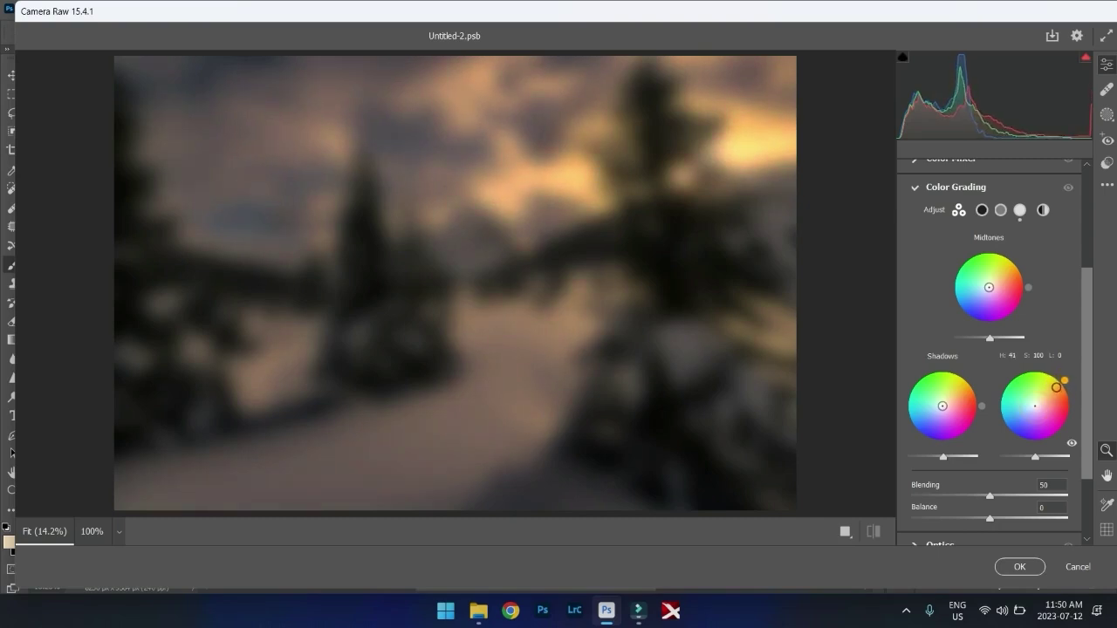
{"action": "left_click", "coordinate": [1049, 518]}
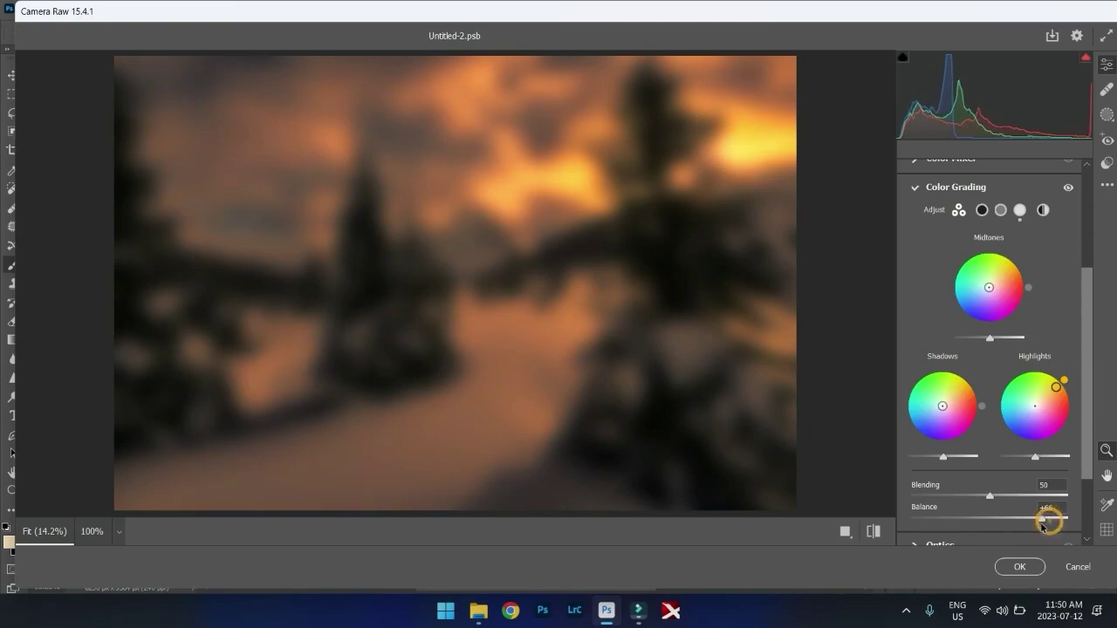
{"action": "left_click_drag", "start_coordinate": [1049, 520], "coordinate": [1042, 518]}
Raise the Whites slider in the Basic panel to +84
{"action": "scroll", "coordinate": [1088, 368], "scroll_direction": "up", "scroll_amount": 3}
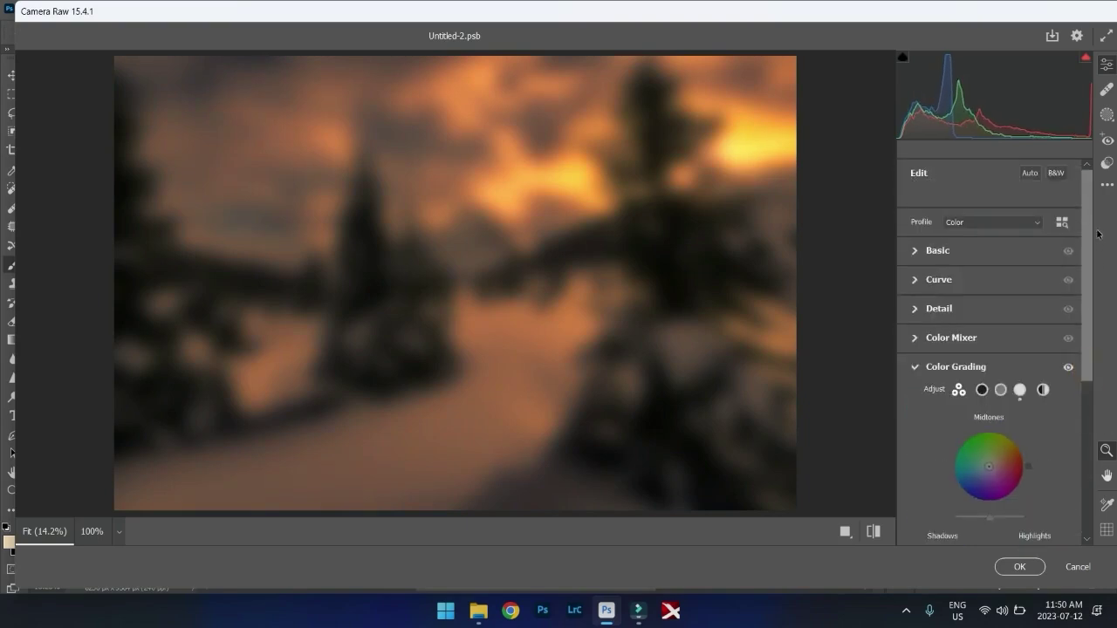
{"action": "left_click", "coordinate": [913, 251]}
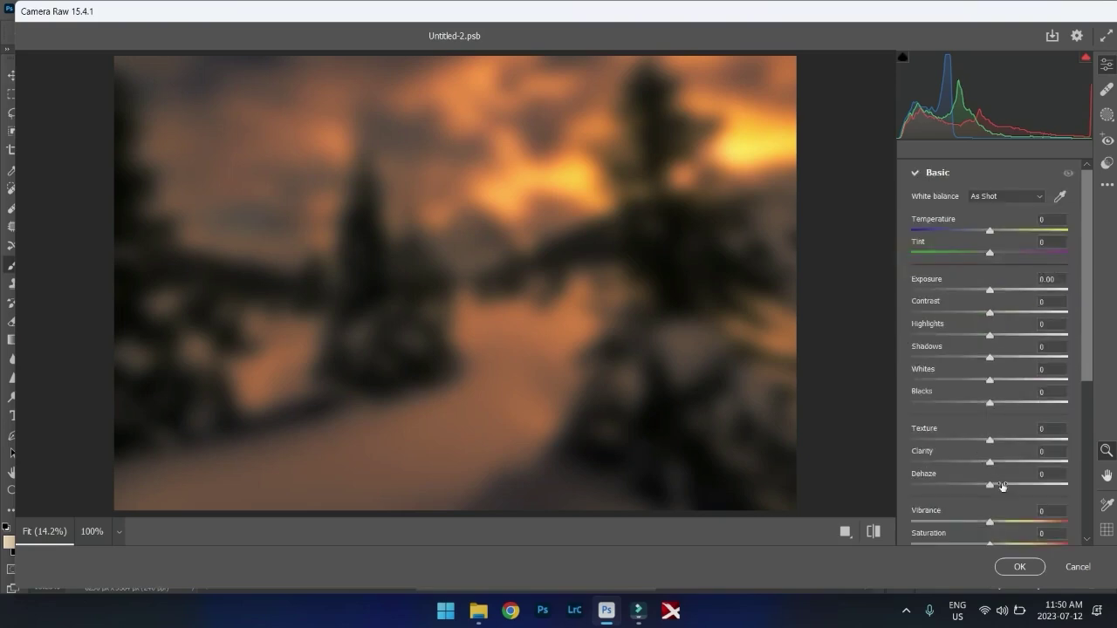
{"action": "left_click", "coordinate": [1052, 382]}
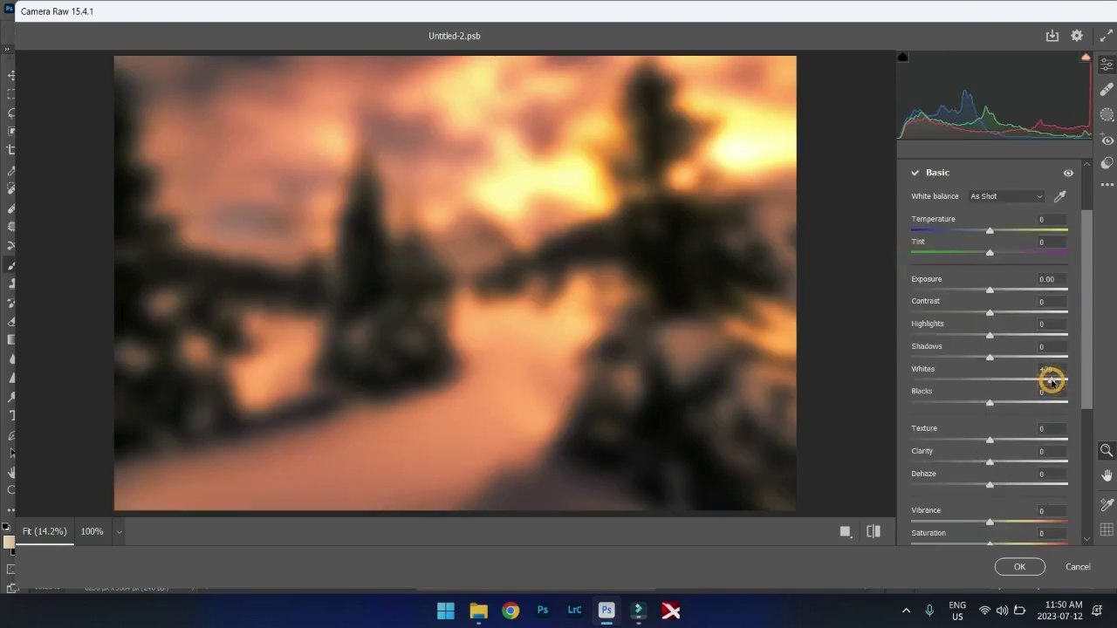
{"action": "left_click_drag", "start_coordinate": [1053, 382], "coordinate": [1082, 506]}
Lower the Color Grading Balance to +34 and confirm the Camera Raw edits with OK
{"action": "left_click", "coordinate": [915, 443]}
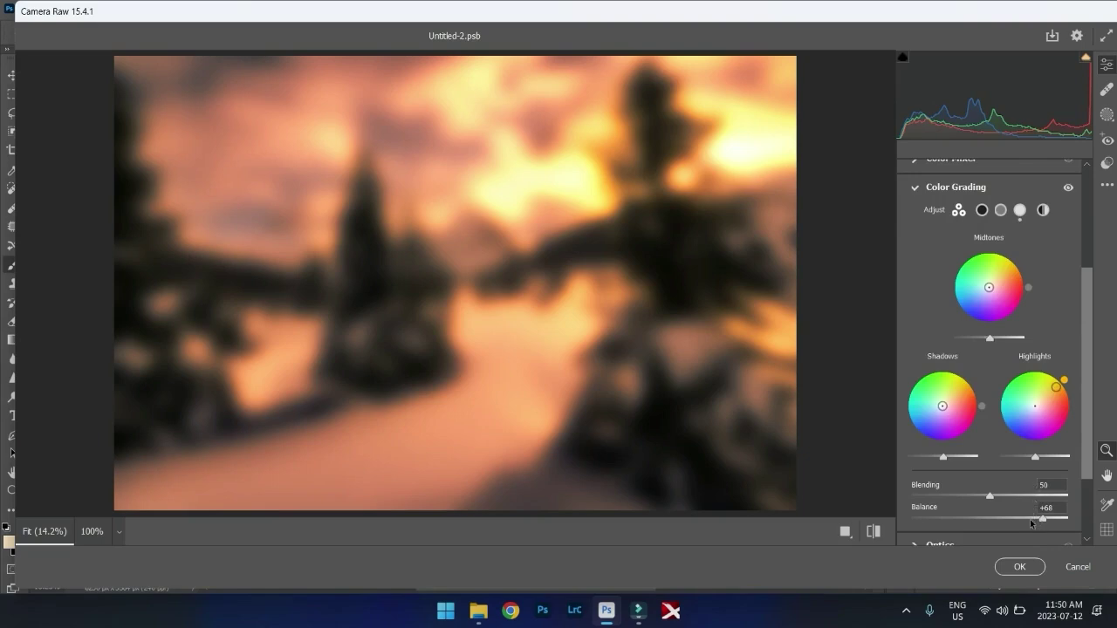
{"action": "left_click_drag", "start_coordinate": [1038, 518], "coordinate": [1015, 525]}
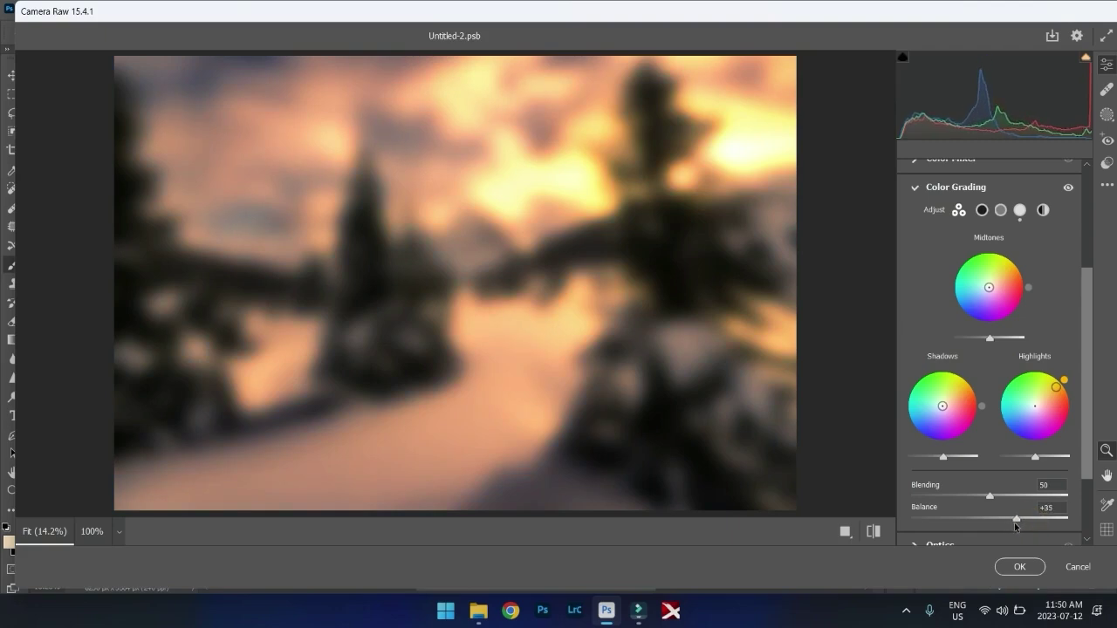
{"action": "left_click", "coordinate": [1018, 567]}
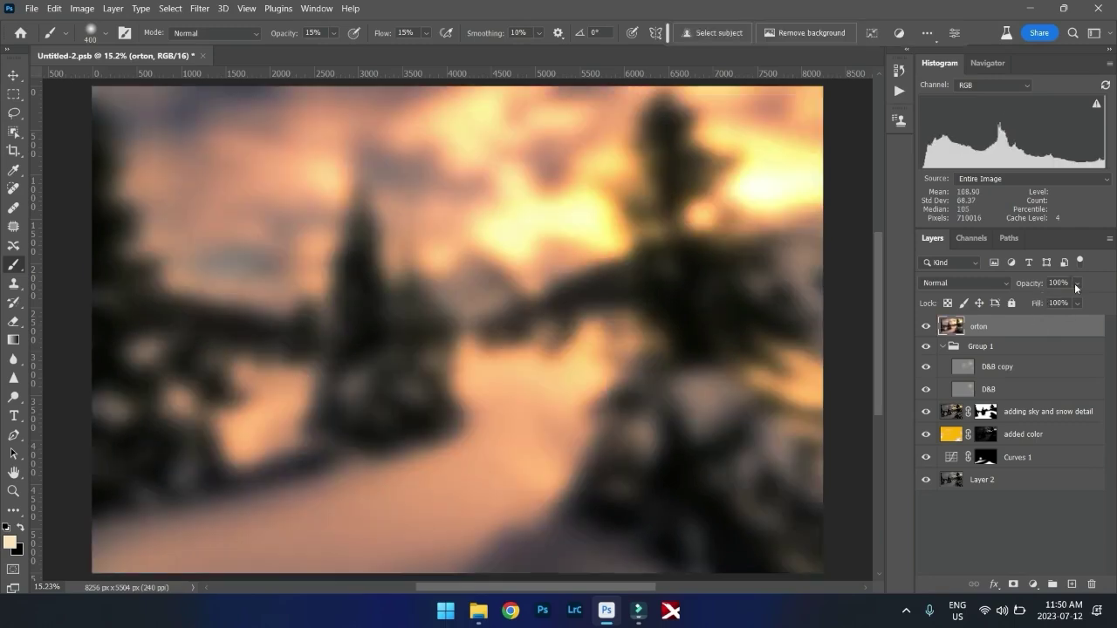
Set the orton layer's opacity to 10%, toggle its visibility to compare, and leave it shown
{"action": "left_click_drag", "start_coordinate": [1076, 287], "coordinate": [1035, 304]}
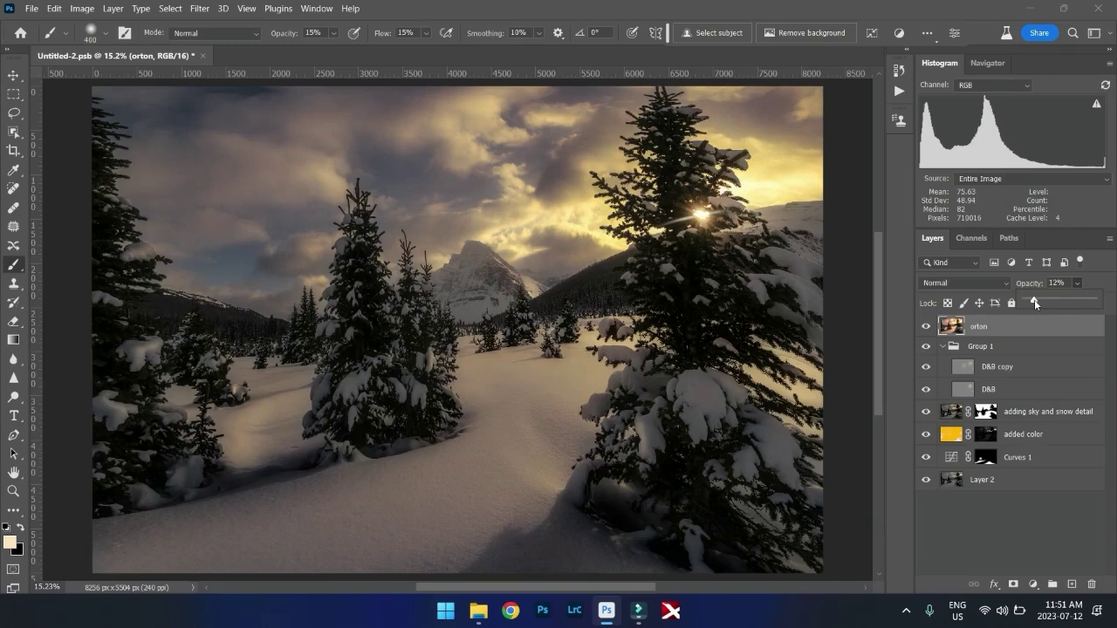
{"action": "left_click_drag", "start_coordinate": [1034, 299], "coordinate": [1037, 303]}
{"action": "left_click", "coordinate": [925, 327]}
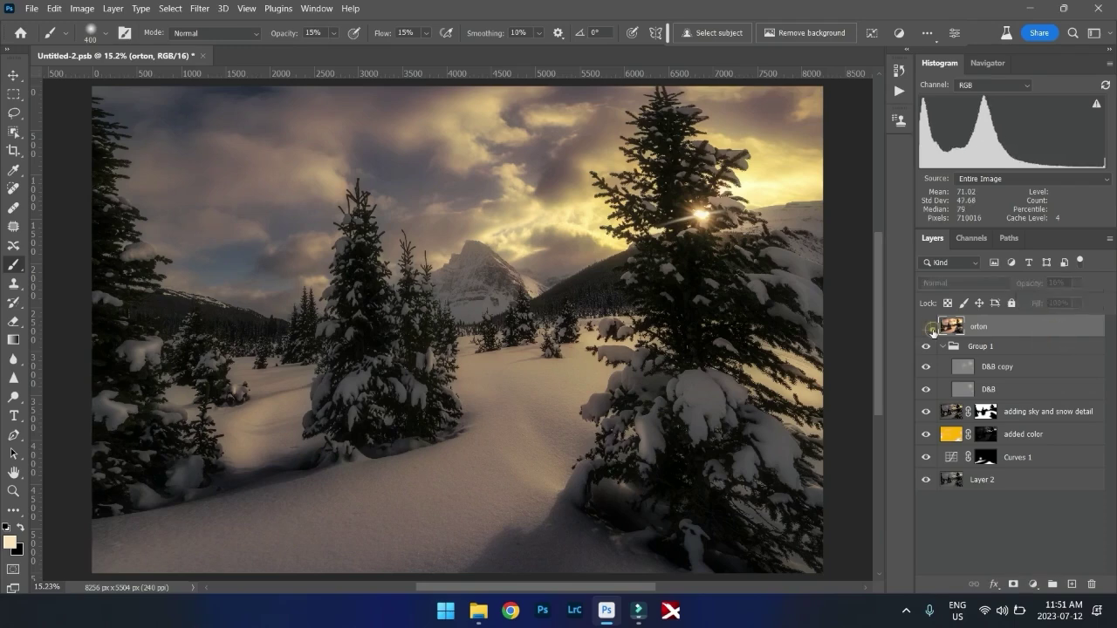
{"action": "left_click", "coordinate": [928, 328]}
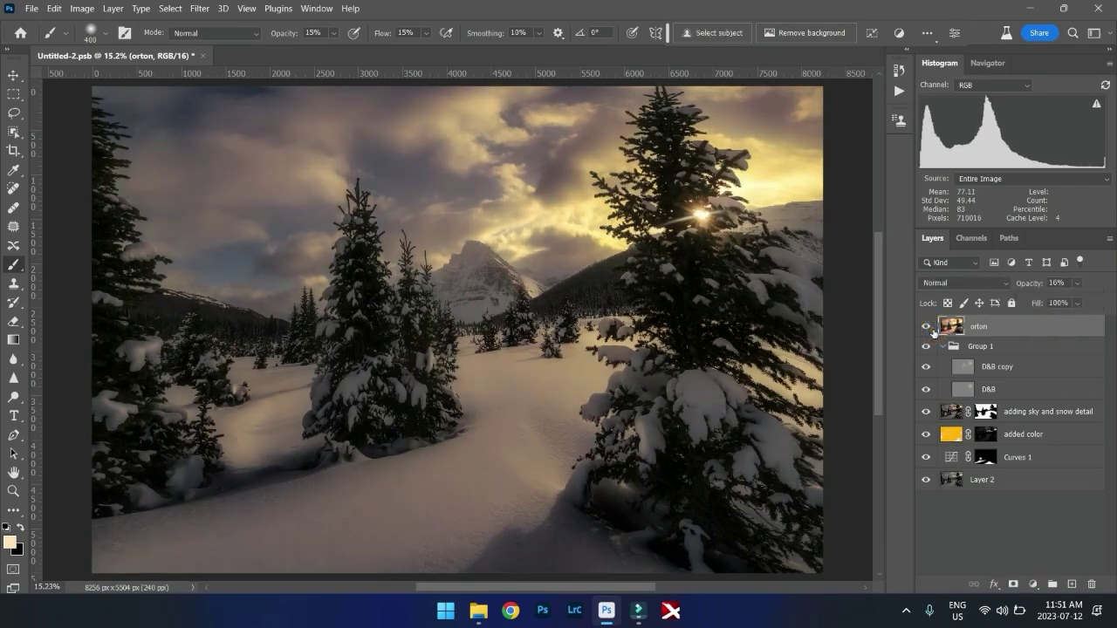
{"action": "left_click", "coordinate": [928, 328]}
{"action": "left_click", "coordinate": [930, 329]}
{"action": "key", "text": "ctrl+minus"}
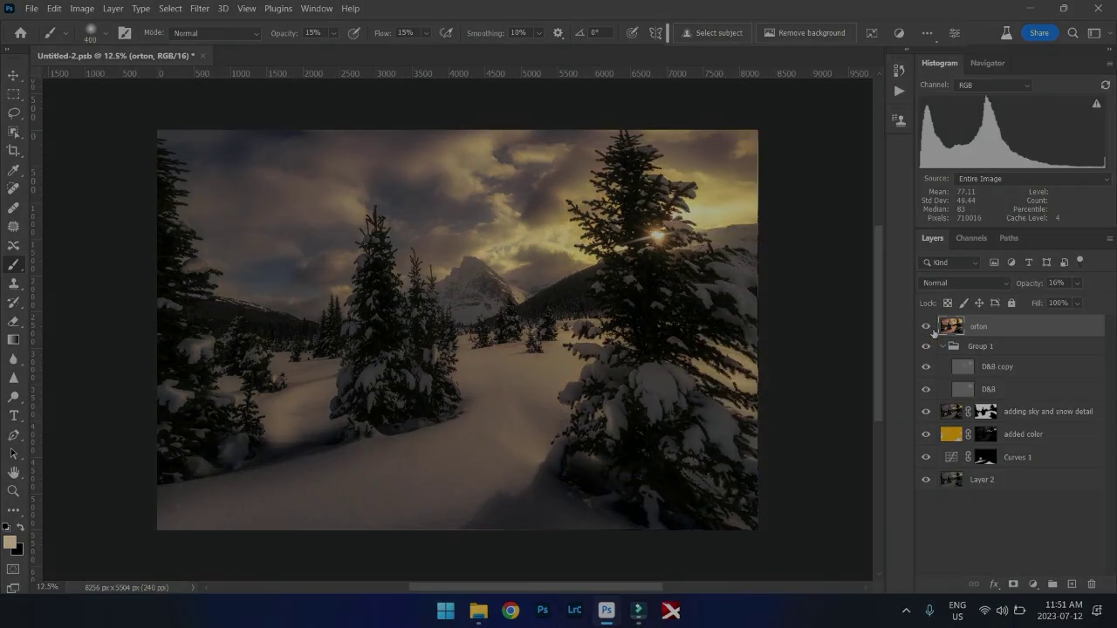